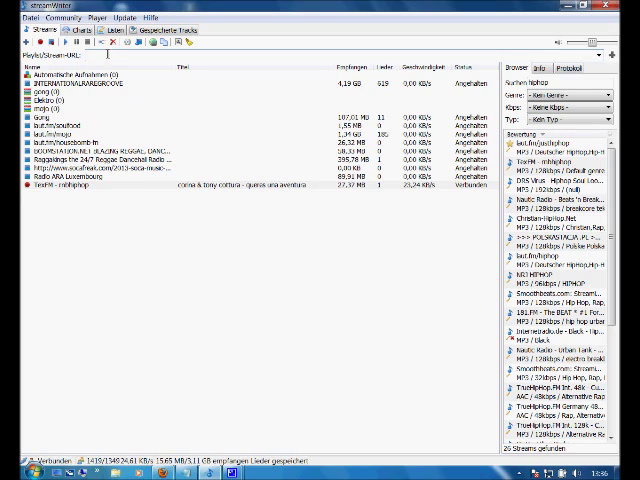
- Add the DRS Virus – Hiphop Soul Loopstream station from the hip-hop search results
left_click(105, 55)
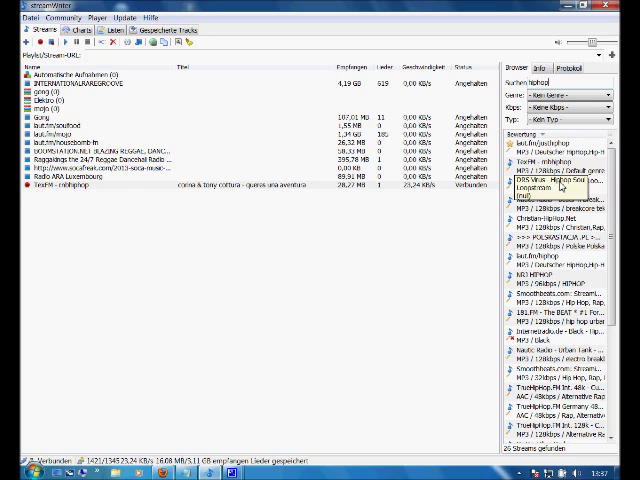
left_click(560, 186)
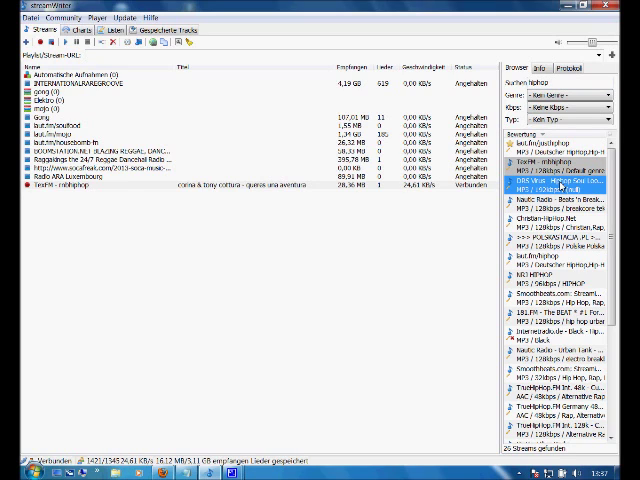
double_click(560, 186)
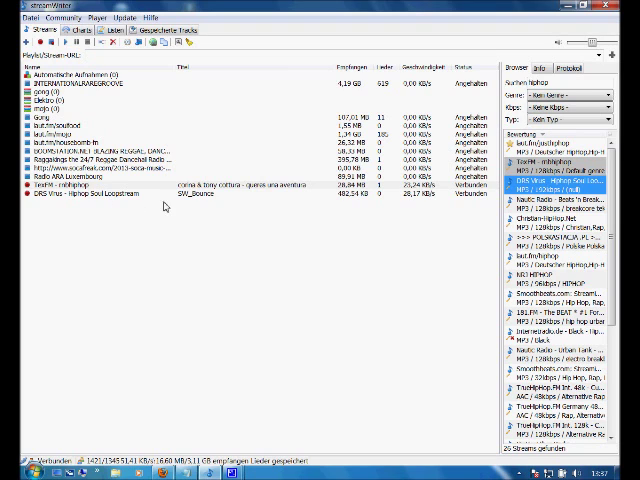
- Bring up the new DRS Virus stream's actions menu, then view the saved recorded tracks
left_click(186, 196)
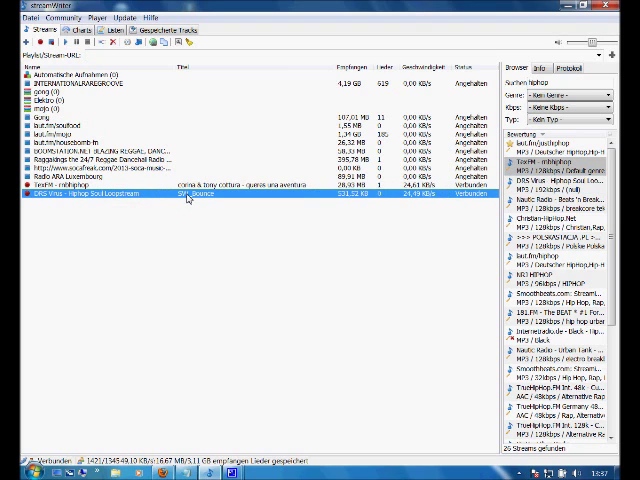
right_click(186, 196)
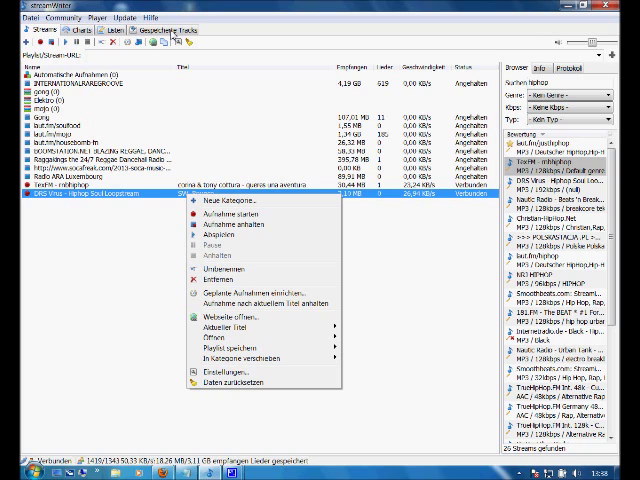
left_click(170, 30)
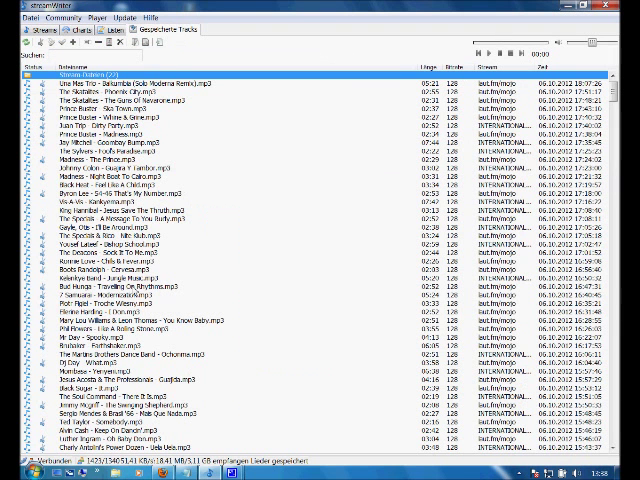
mouse_move(613, 92)
left_mouse_down()
mouse_move(613, 152)
mouse_move(613, 115)
left_mouse_up()
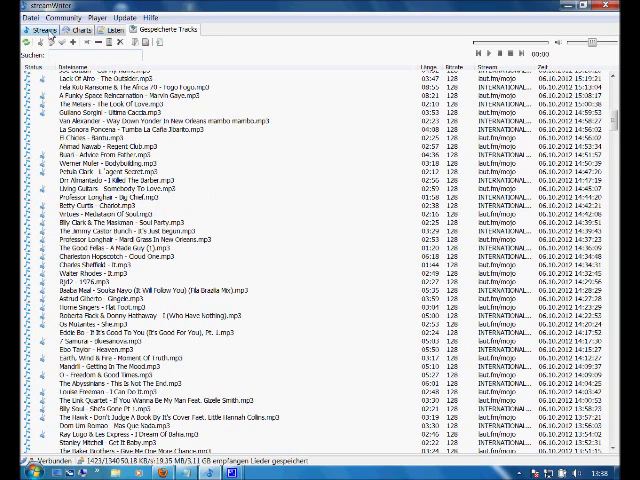
- Go from the streams overview to the song charts, then to the wish and ignore lists
left_click(42, 30)
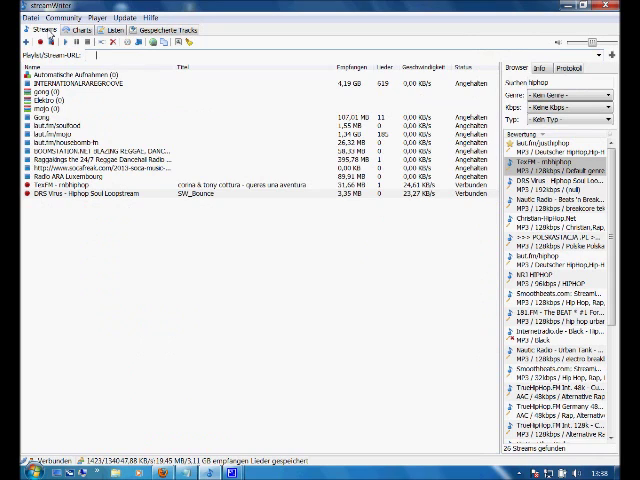
left_click(80, 30)
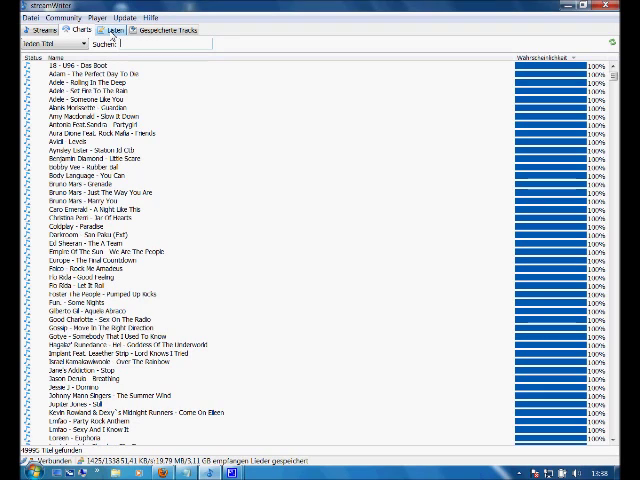
left_click(113, 30)
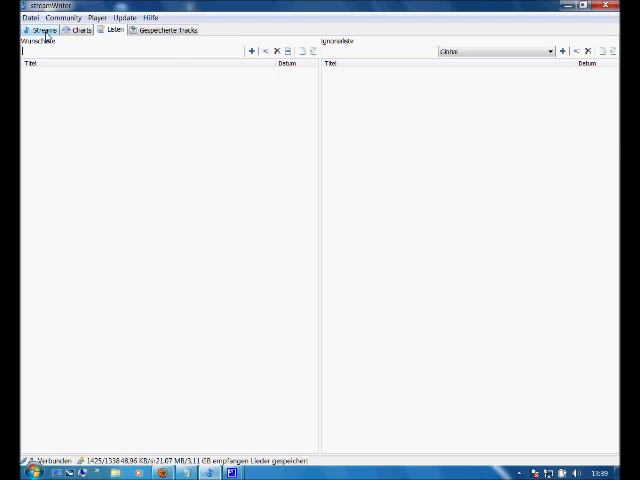
- Return to the streams overview, where DRS Virus and TexFM are both recording
left_click(45, 30)
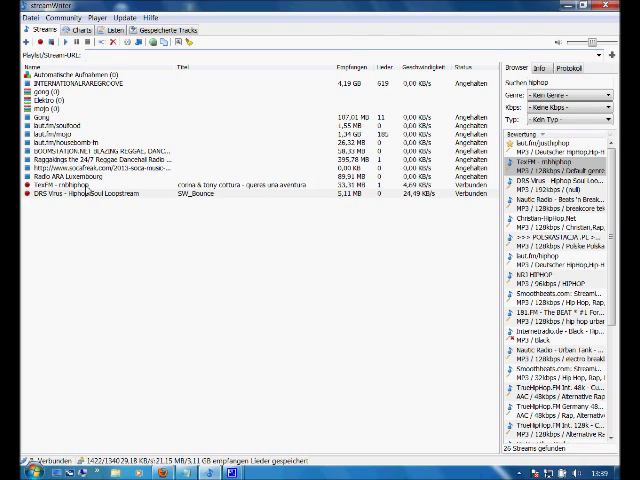